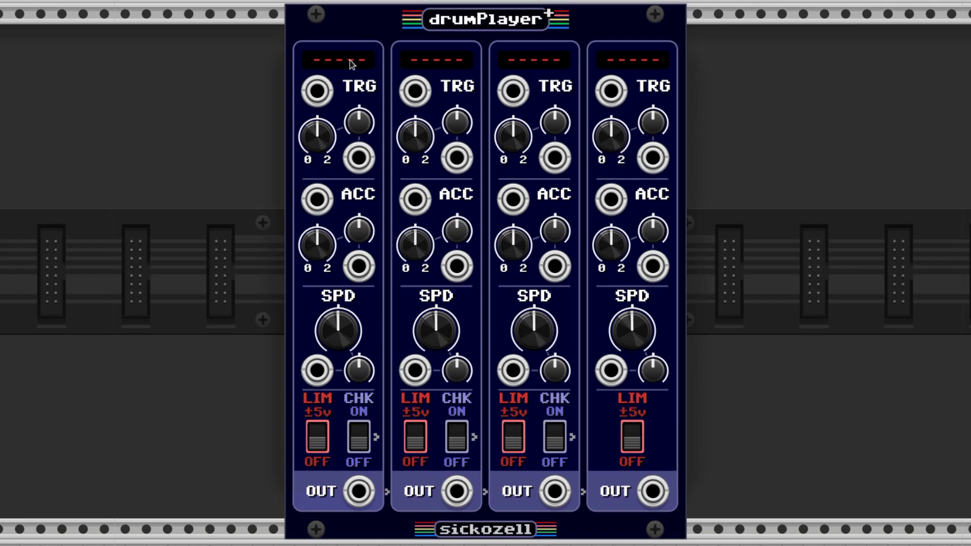
Examine slot 1's sample loading options, the module's sample root setting, and the sample folders offered by the Samples Browser.
right_click(352, 64)
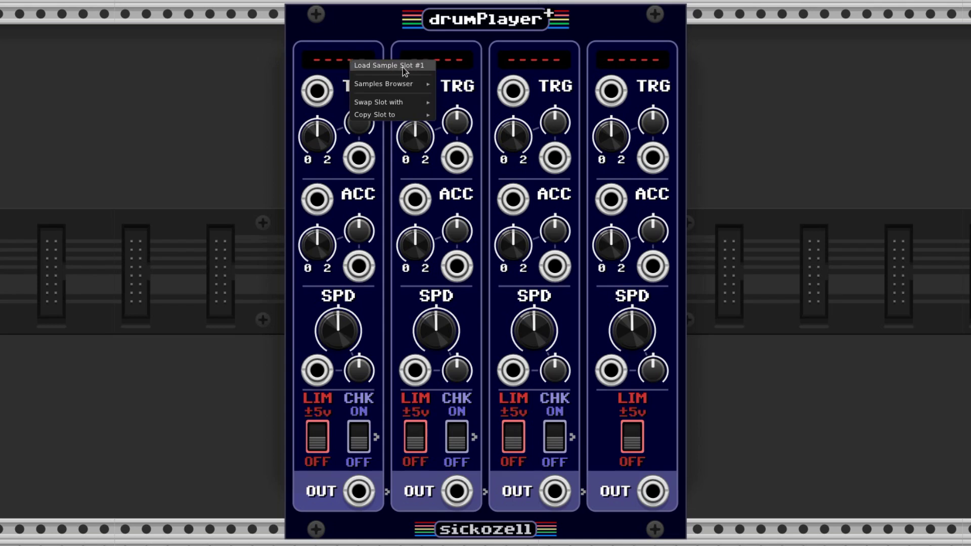
click(386, 28)
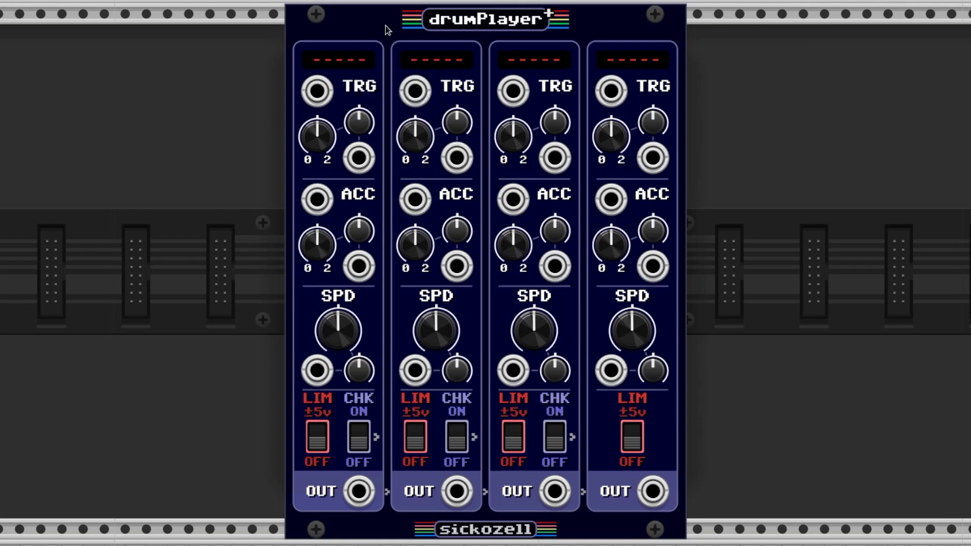
right_click(386, 28)
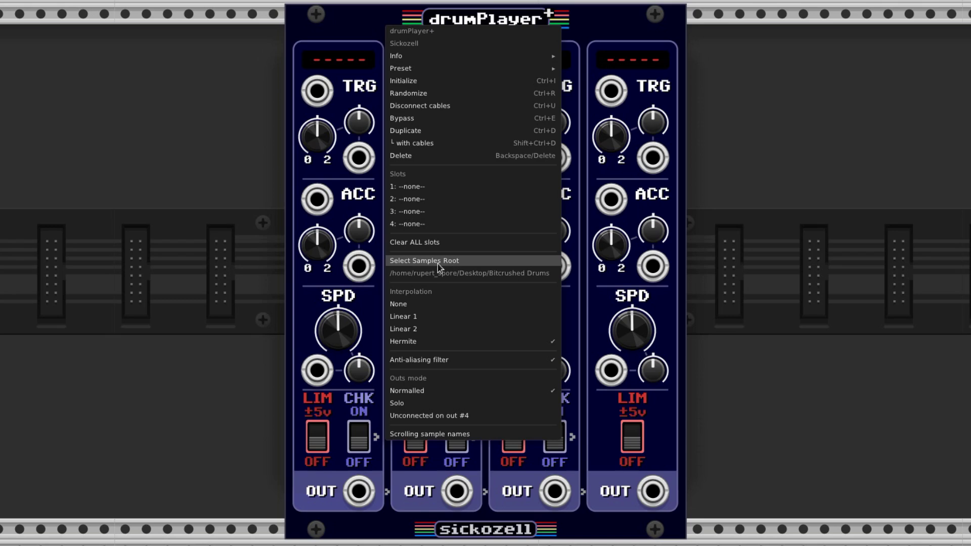
click(341, 61)
right_click(341, 60)
mouse_move(378, 86)
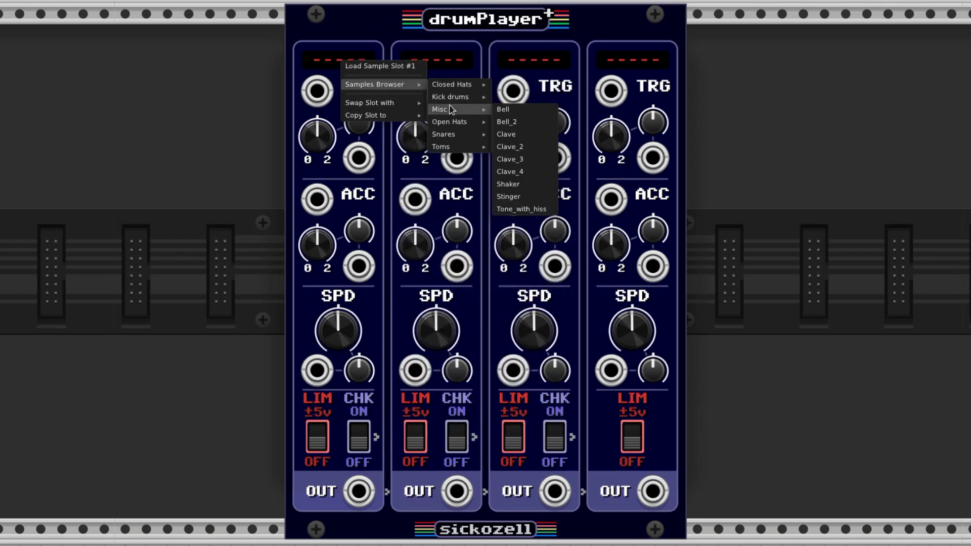
mouse_move(454, 114)
mouse_move(455, 96)
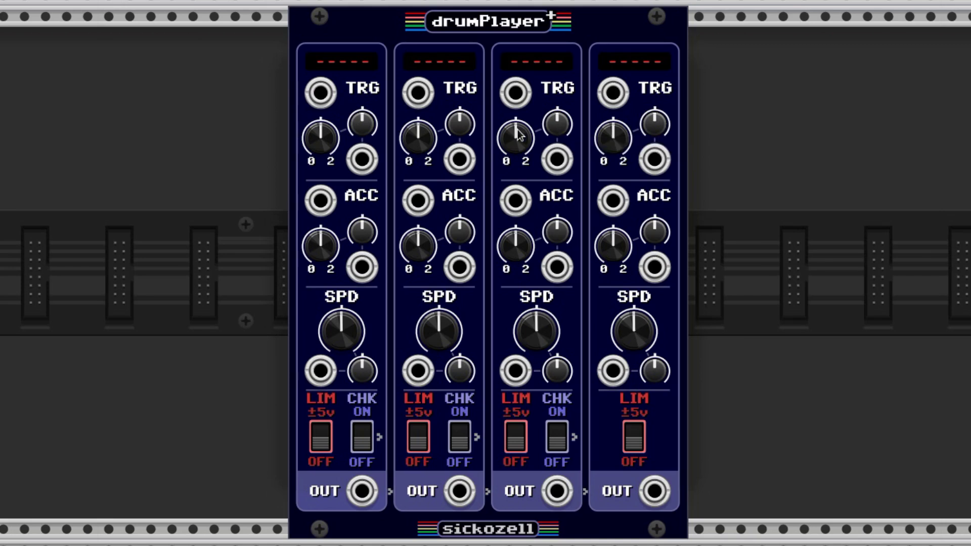
mouse_move(321, 247)
mouse_down()
mouse_move(321, 263)
mouse_move(321, 243)
mouse_up()
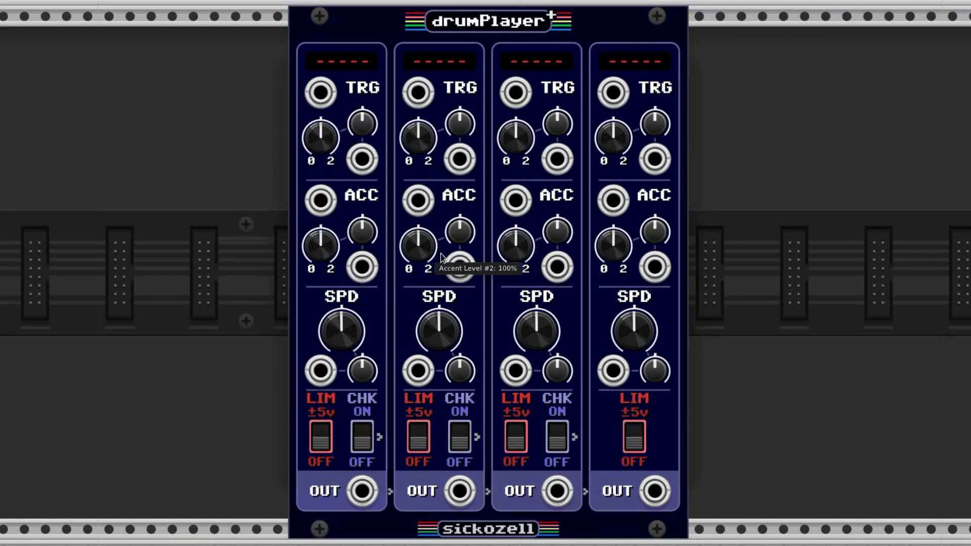
drag(332, 259, 327, 252)
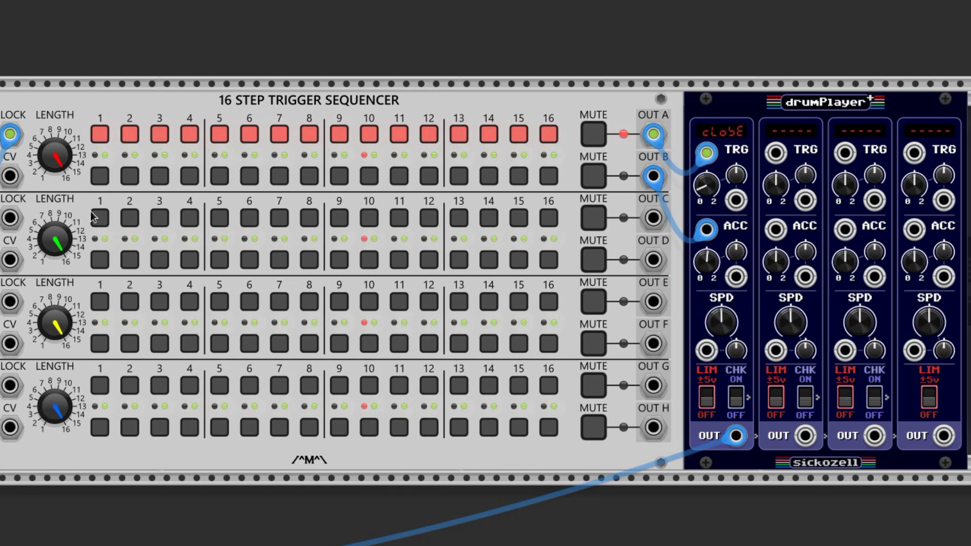
Program accent triggers on sequencer row B at steps 1, 4, 7, 11 and 13.
click(100, 176)
click(191, 177)
click(279, 179)
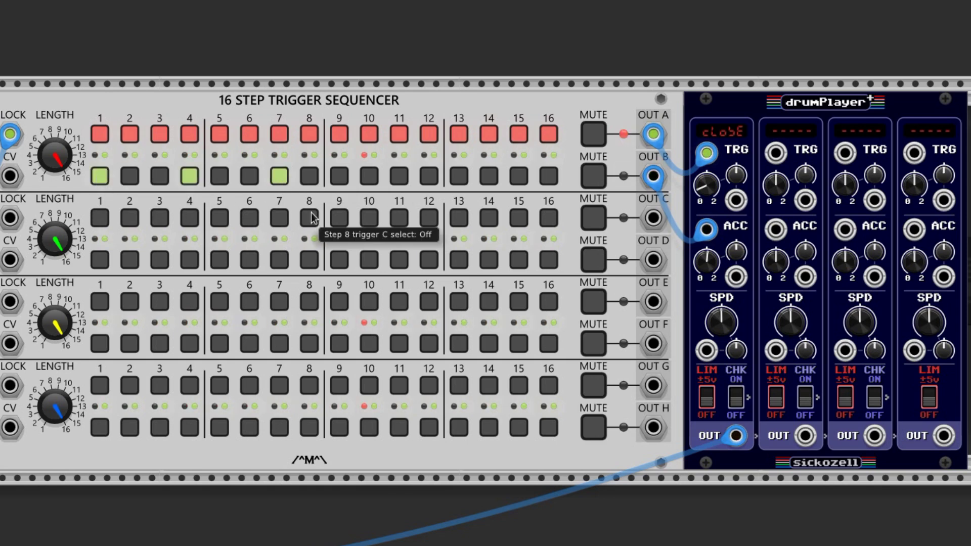
click(452, 182)
click(399, 176)
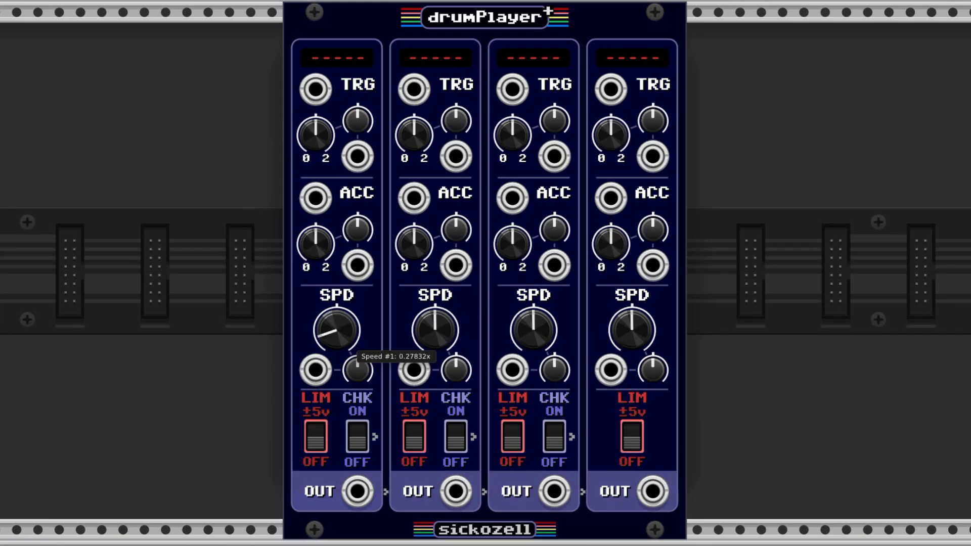
Try lowering slot 1's playback speed and reset the speed to its default.
drag(336, 330, 336, 342)
double_click(336, 330)
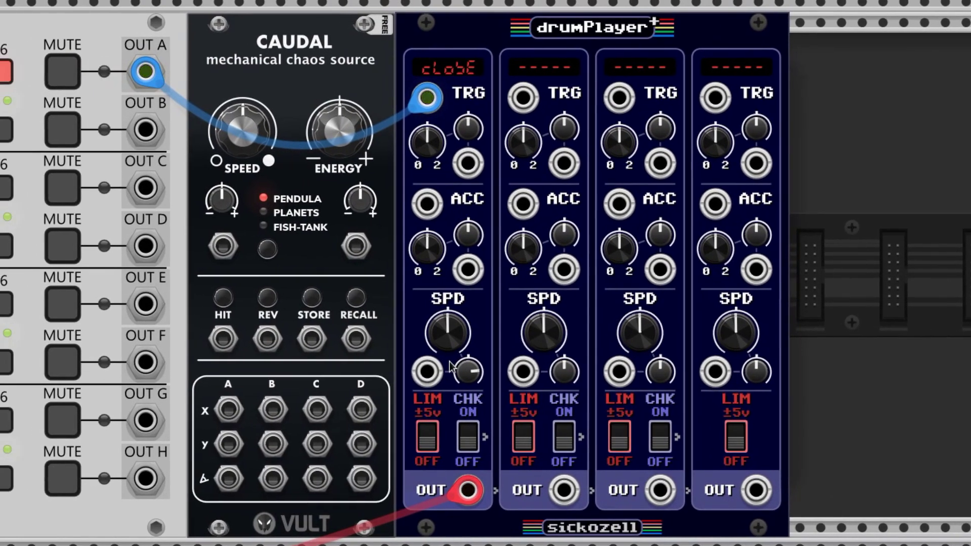
mouse_move(447, 339)
mouse_down()
mouse_move(447, 367)
mouse_move(447, 348)
mouse_up()
double_click(445, 337)
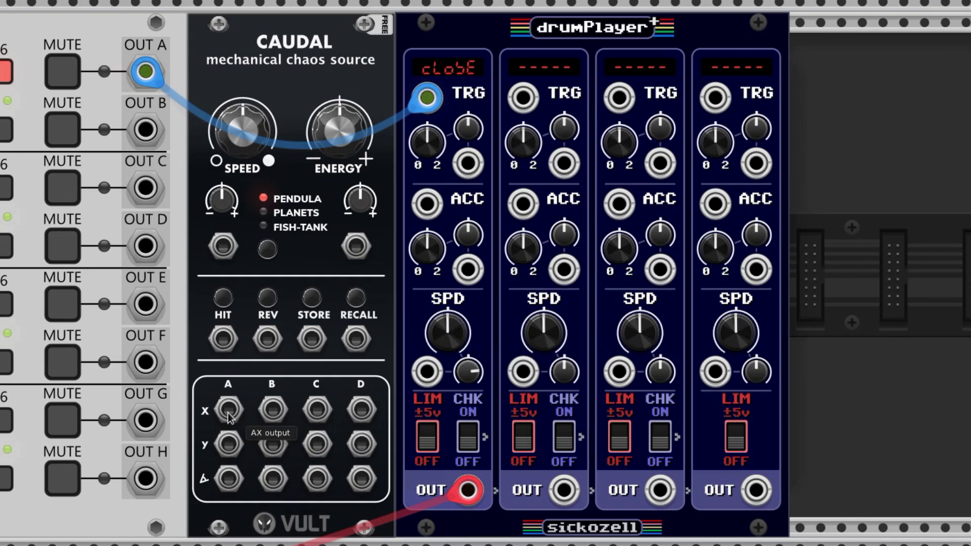
Patch Caudal's AX output into the speed CV input of drumPlayer+ slot 1.
drag(228, 409, 428, 372)
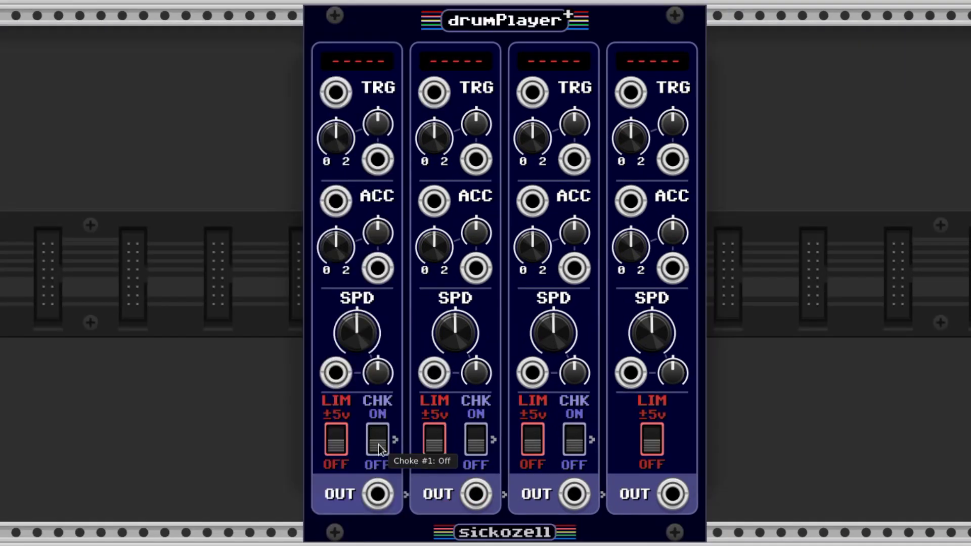
Try switching slot 1's choke on and back off several times.
click(379, 445)
click(378, 445)
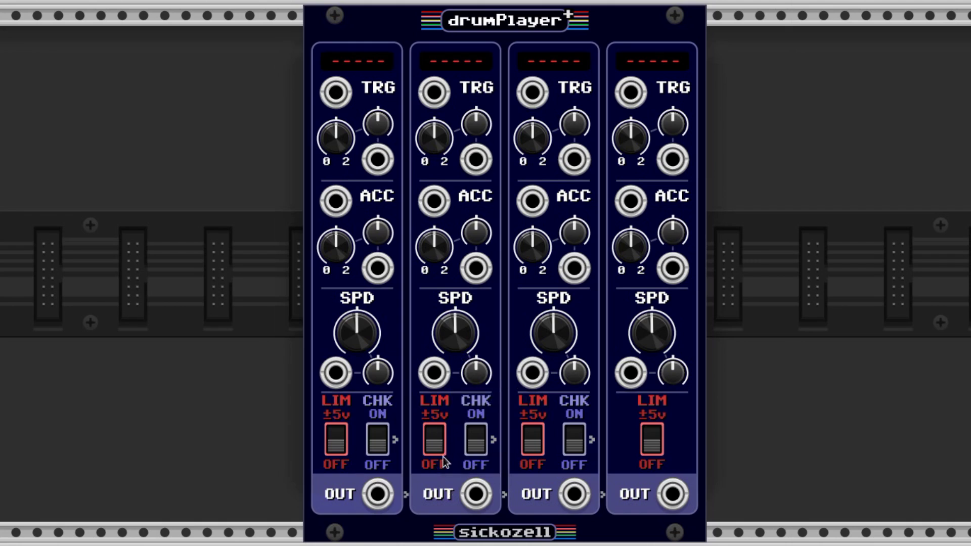
click(378, 446)
click(380, 446)
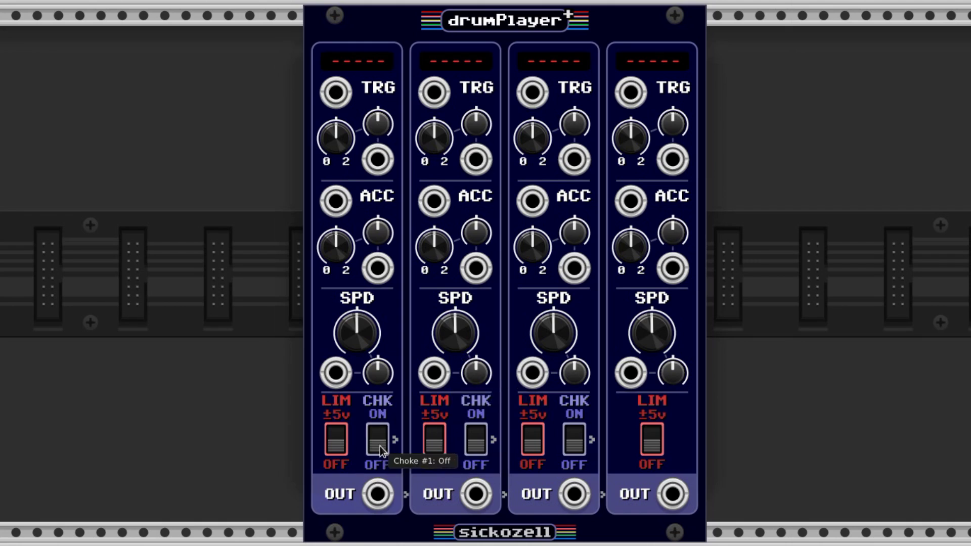
click(380, 447)
click(380, 445)
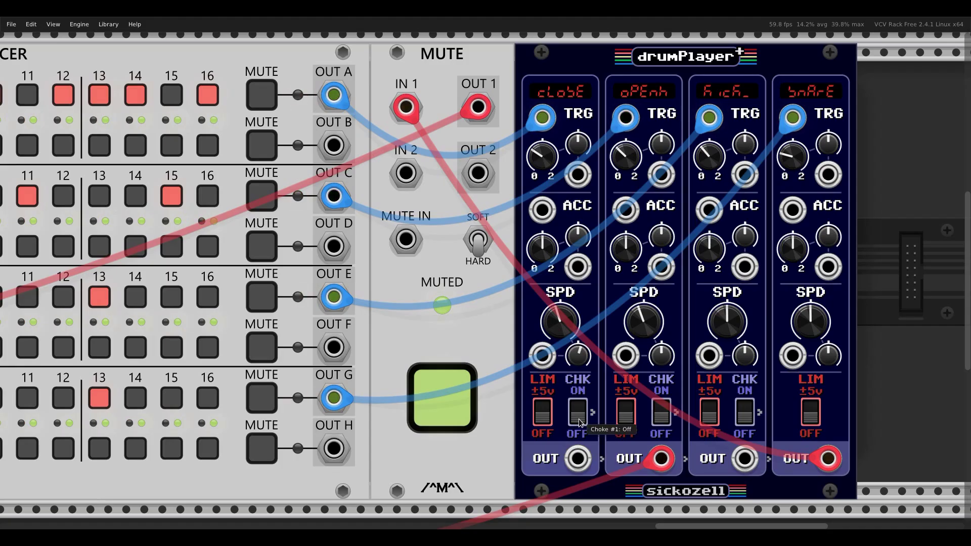
Turn on choke for the closed hat in slot 1 and unmute the signal running through the MUTE module.
click(572, 426)
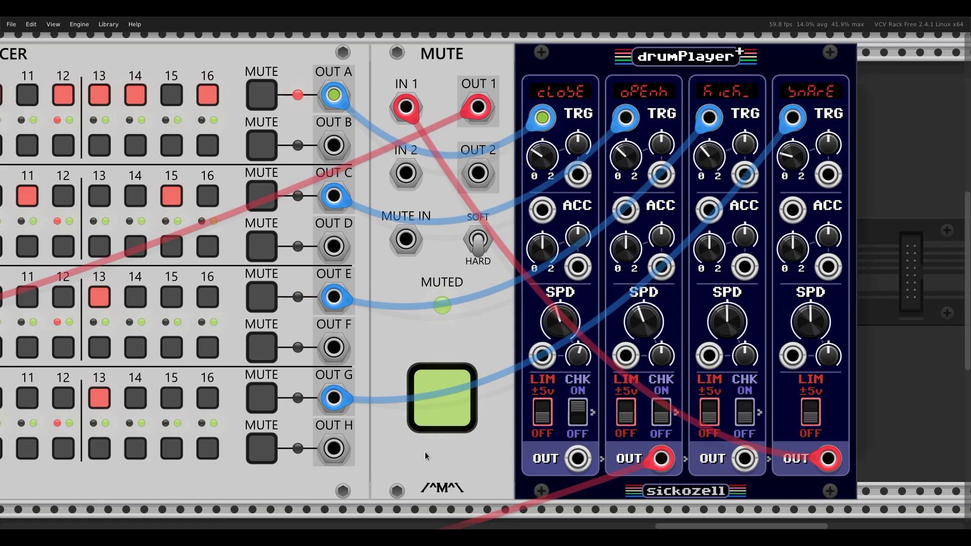
click(439, 408)
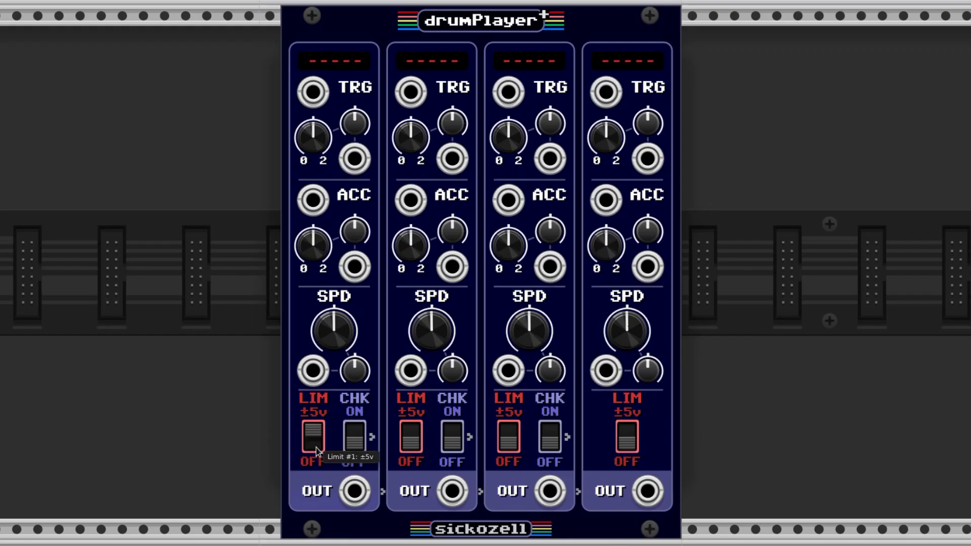
Toggle slot 1's output limiter between ±5v and off, leaving it off.
click(314, 437)
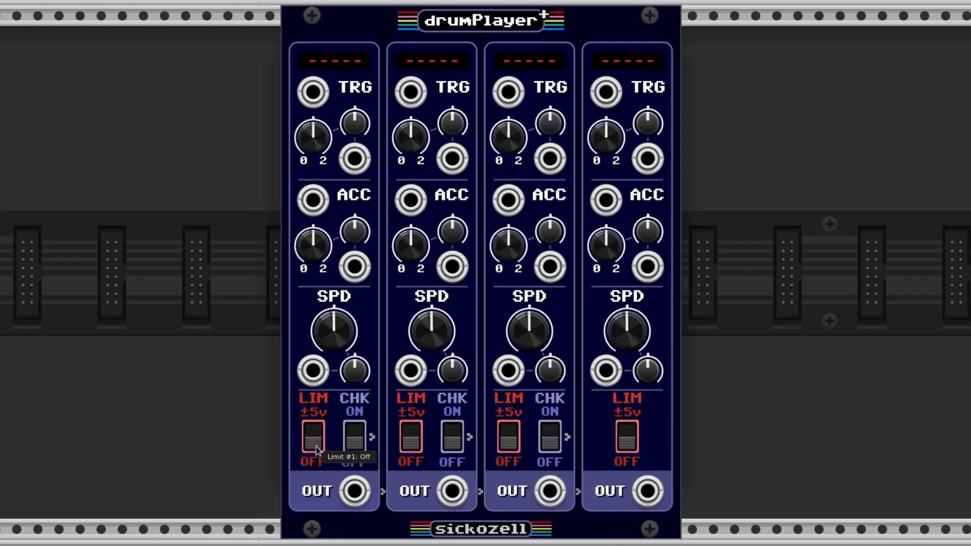
click(314, 436)
click(314, 436)
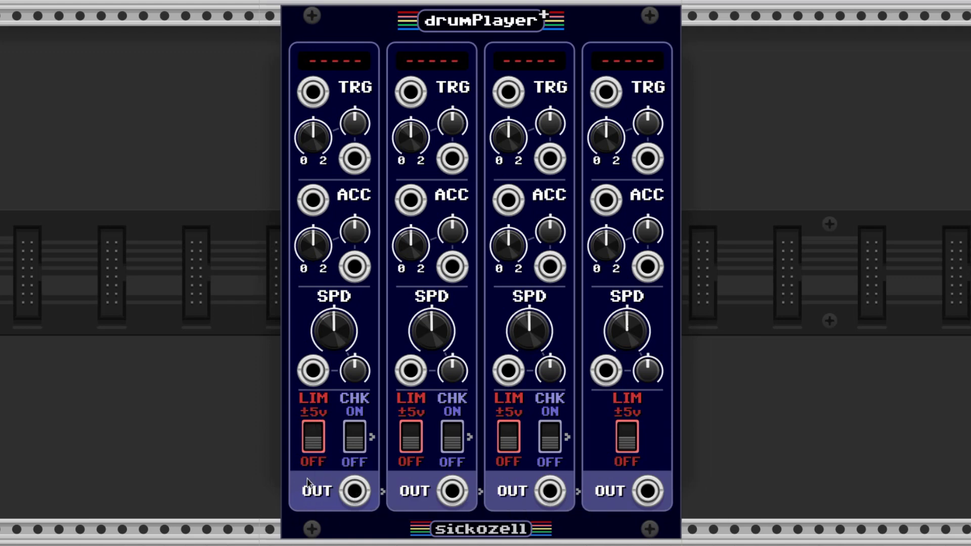
Run a cable from the slot 4 output of drumPlayer+.
drag(653, 492, 837, 303)
scroll(484, 349, down, 5)
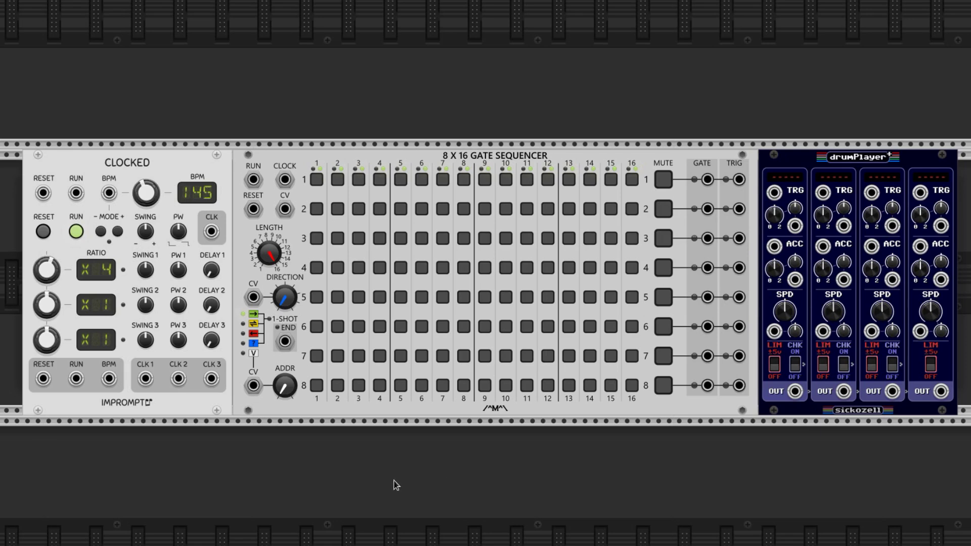
Patch Clocked's CLK 1 output to the gate sequencer's clock input and the sequencer's reset input to Clocked's reset output.
scroll(65, 315, up, 3)
drag(145, 379, 285, 180)
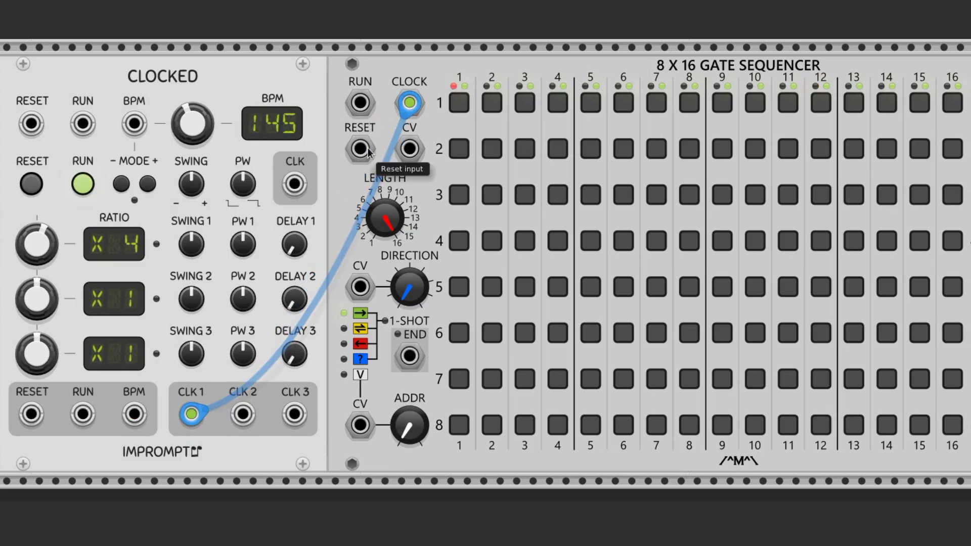
drag(360, 148, 38, 416)
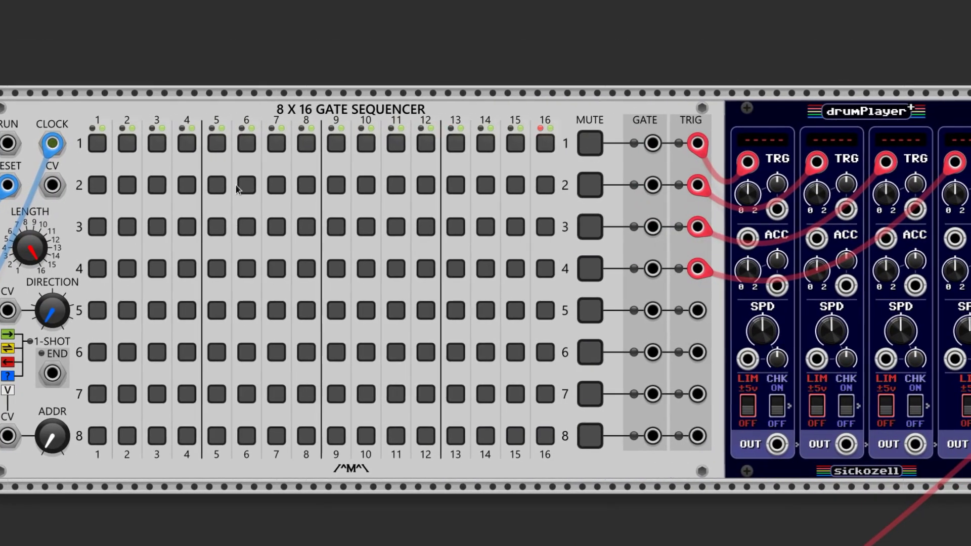
Turn on steps 1 to 6 of track 1 in the gate sequencer.
click(97, 146)
click(127, 146)
click(158, 146)
click(188, 144)
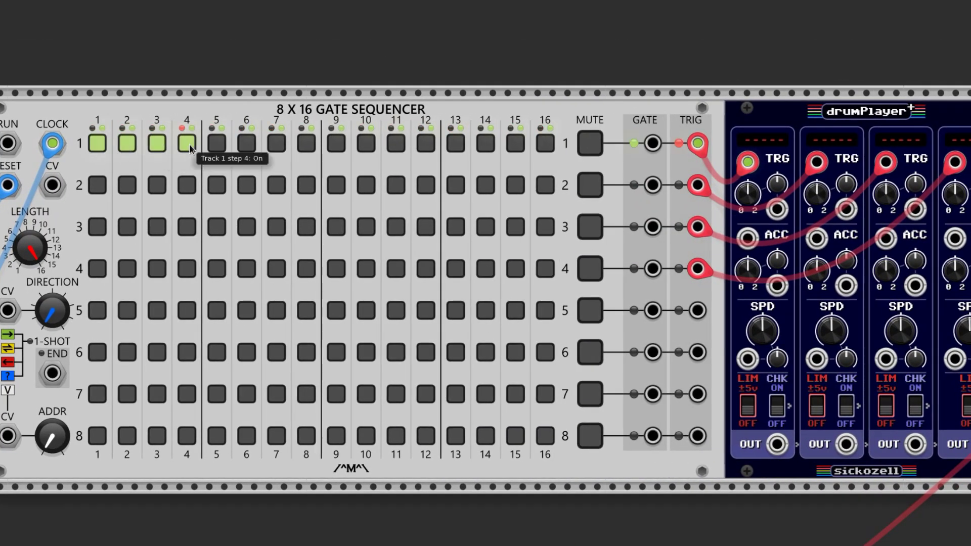
click(221, 146)
click(246, 145)
Clear steps 1 to 6 of track 1 in the gate sequencer.
click(217, 146)
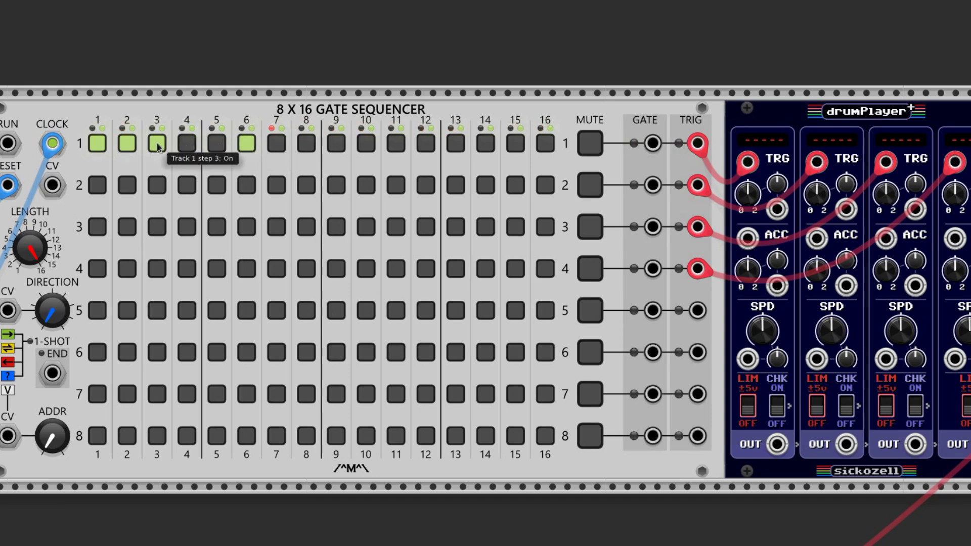
click(187, 145)
click(157, 145)
click(124, 146)
click(98, 145)
click(246, 145)
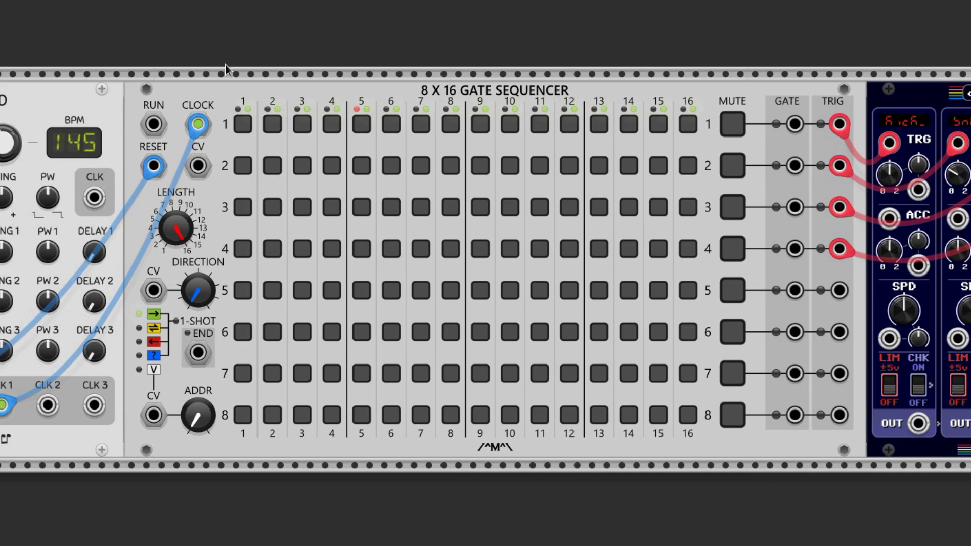
Program track 1 hits on steps 1 and 9 and track 2 hits on steps 5 and 13.
click(242, 124)
click(480, 124)
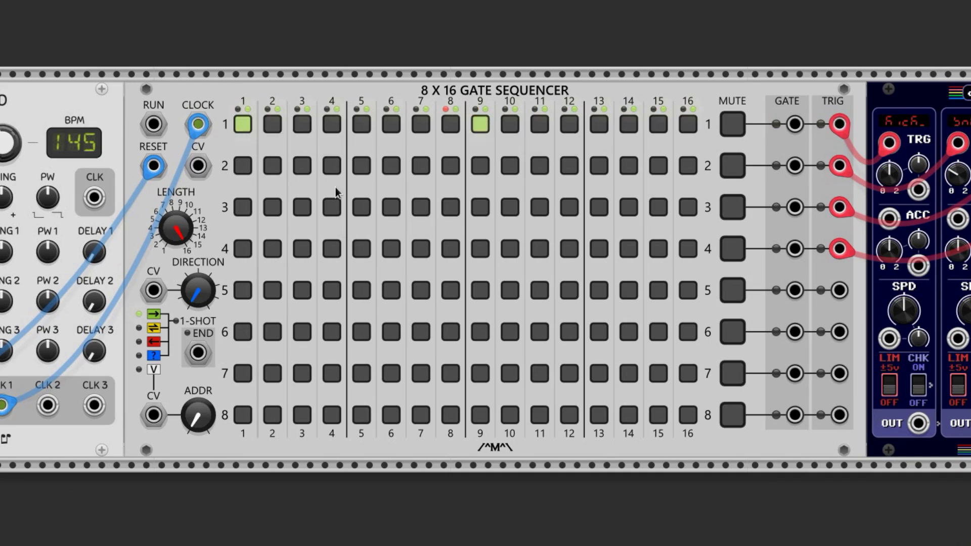
click(362, 165)
click(599, 165)
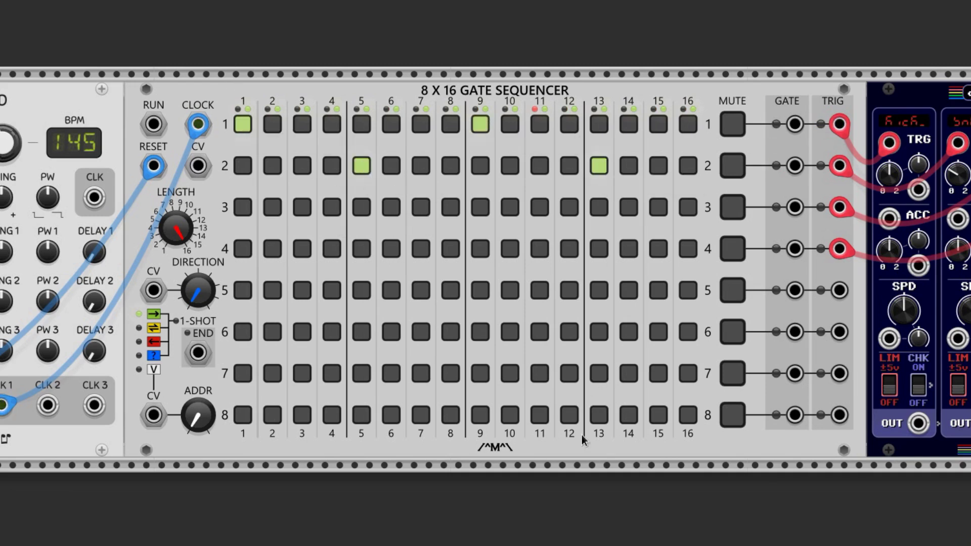
Program track 3 hits on every odd step from 1 to 15.
click(243, 207)
click(304, 207)
click(364, 207)
click(423, 207)
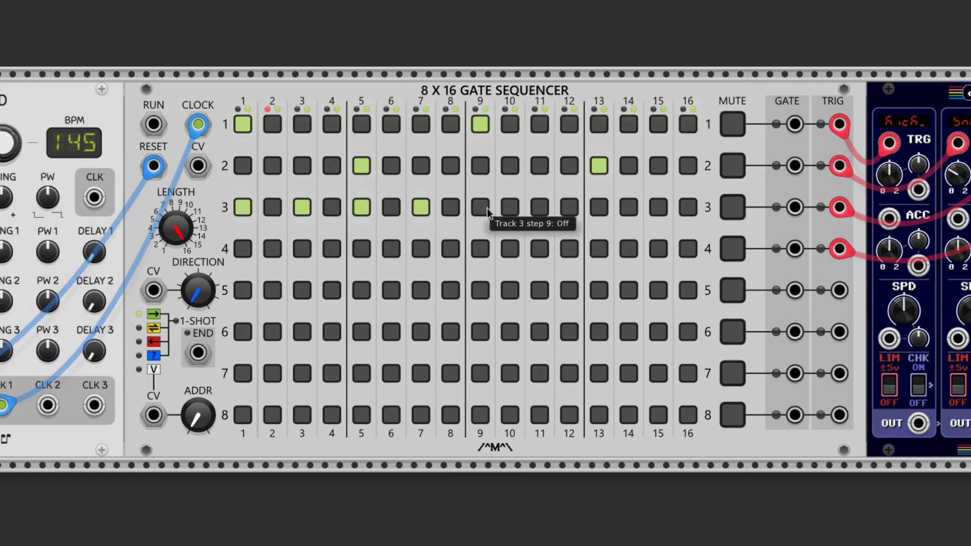
click(481, 207)
click(545, 207)
click(605, 208)
click(654, 210)
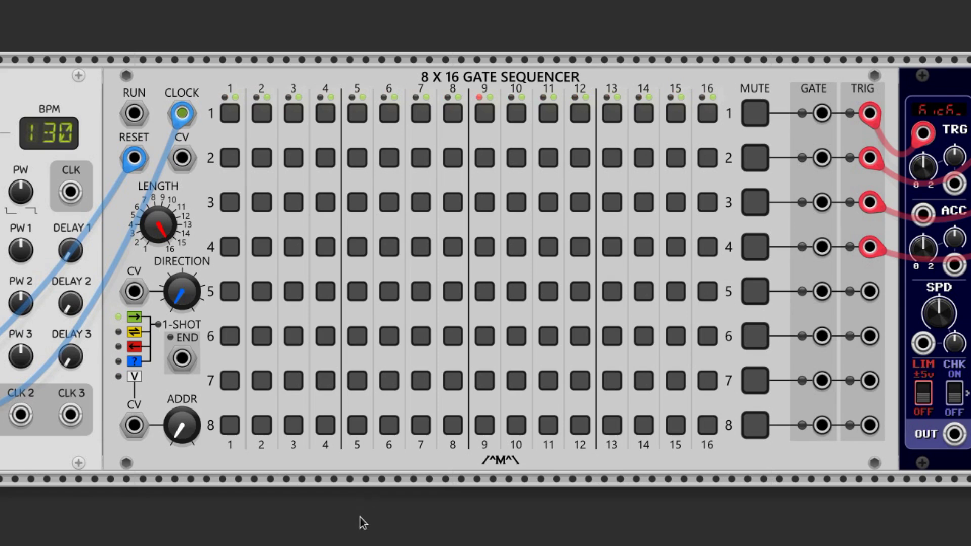
Program track 1 hits on steps 1, 5, 9 and 13, and track 2 hits on steps 5 and 13.
click(233, 114)
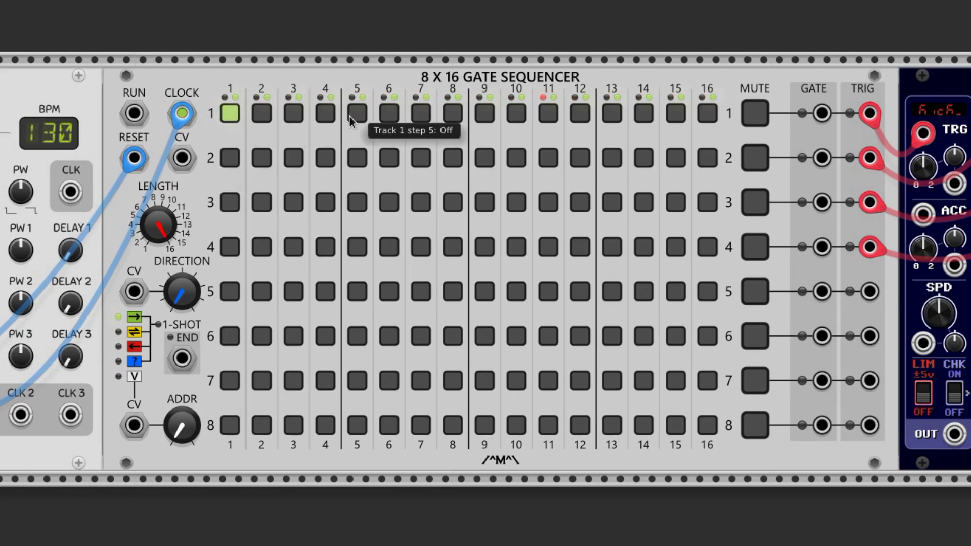
click(357, 114)
click(485, 114)
click(610, 114)
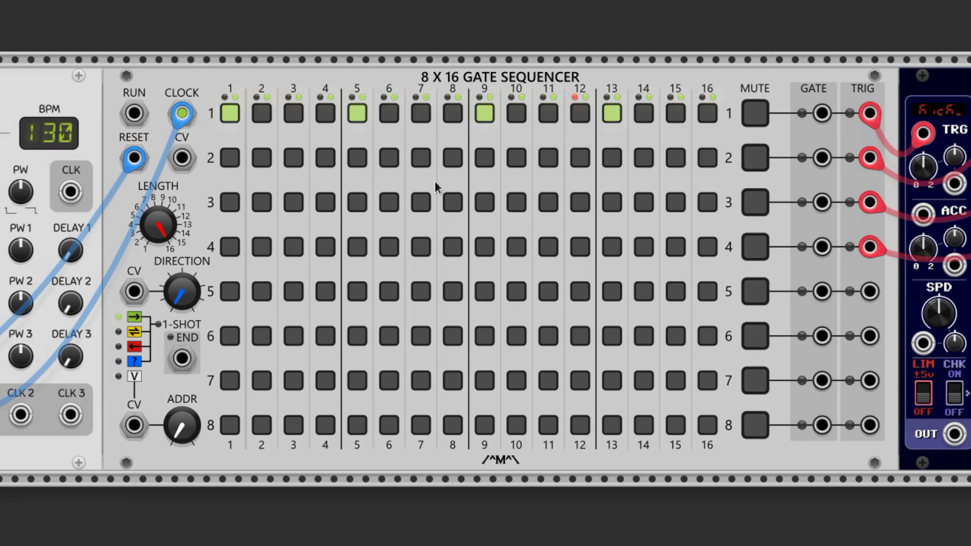
click(357, 158)
click(610, 158)
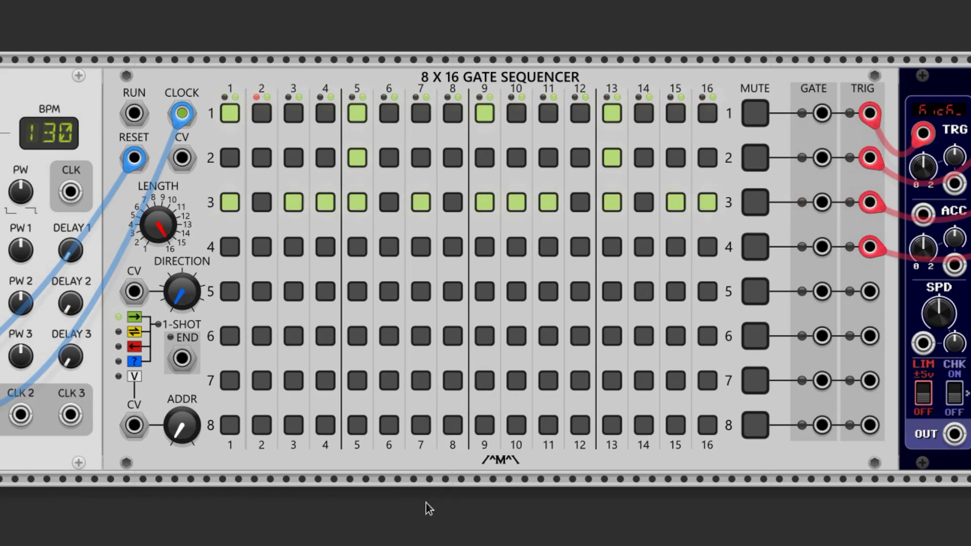
Clear all active steps of track 3 in the gate sequencer.
click(230, 201)
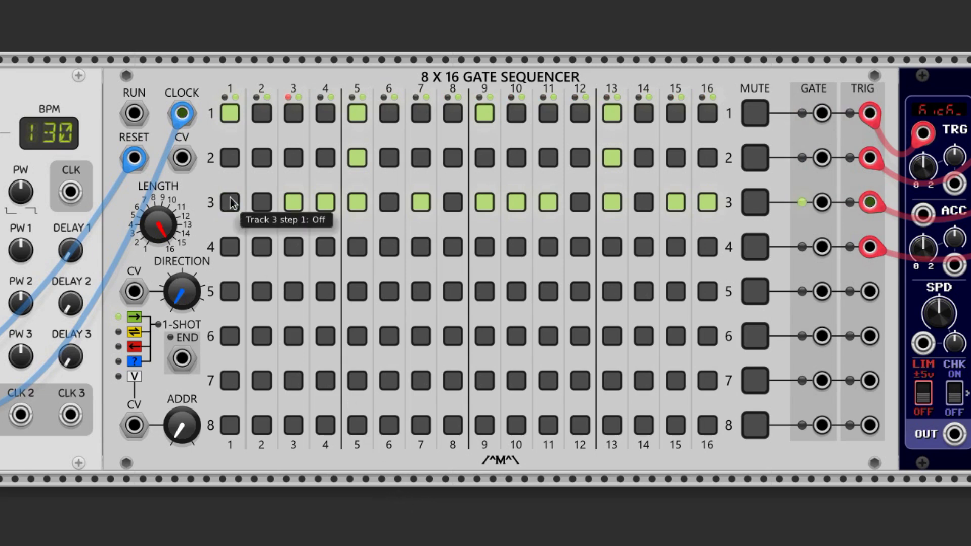
click(292, 204)
drag(292, 204, 708, 203)
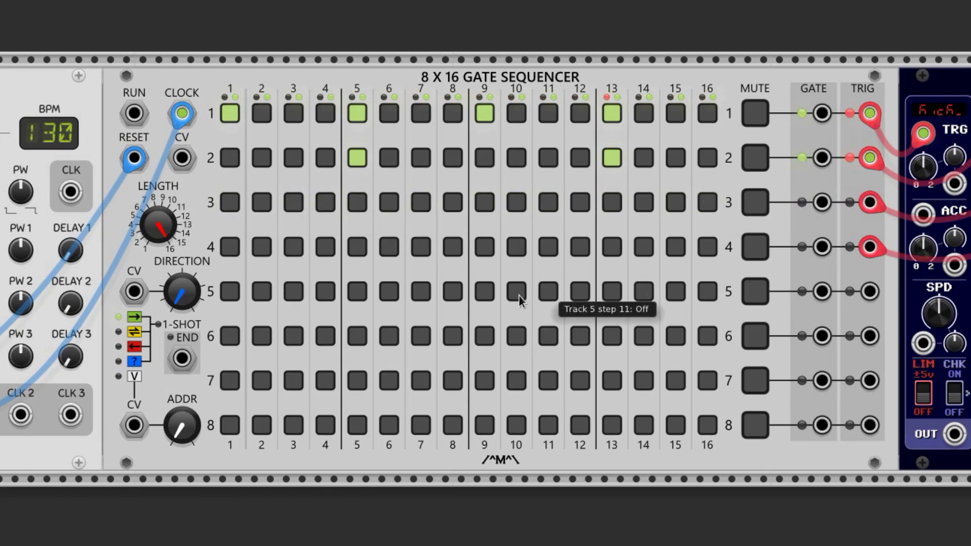
Program track 4 hits on steps 3, 7, 11 and 15 in the gate sequencer.
click(299, 250)
click(422, 250)
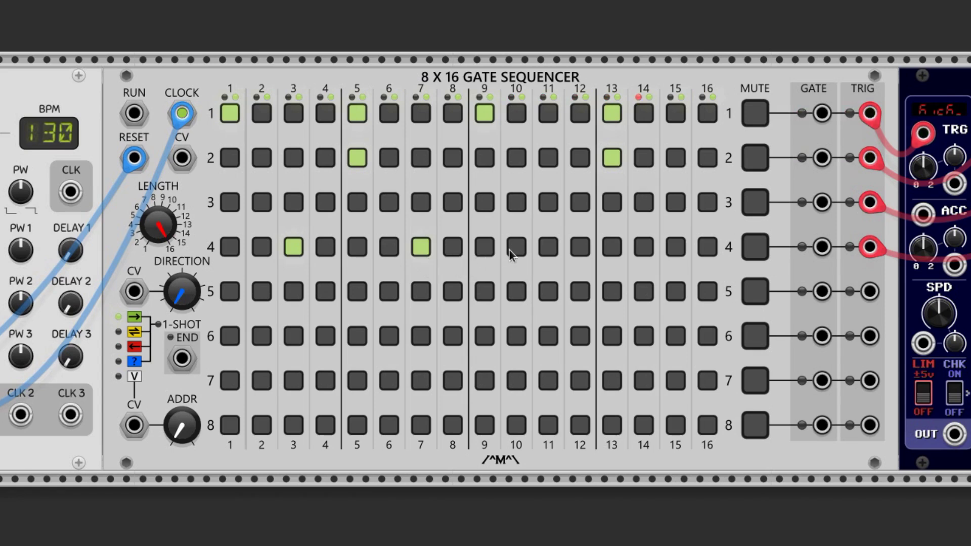
click(550, 249)
click(671, 248)
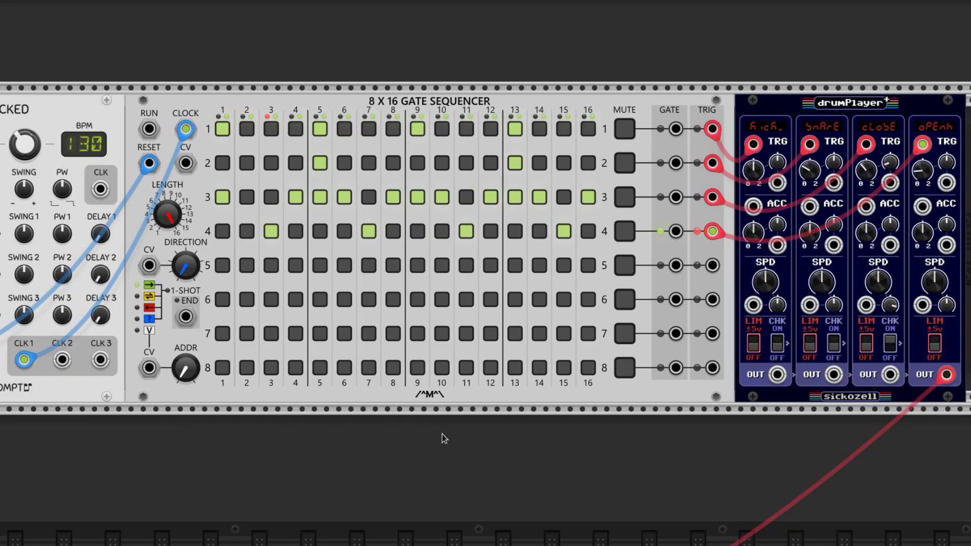
Add the VCV LFO module between the gate sequencer and drumPlayer+, and patch its sine output to the third channel's trigger level CV input.
right_click(686, 448)
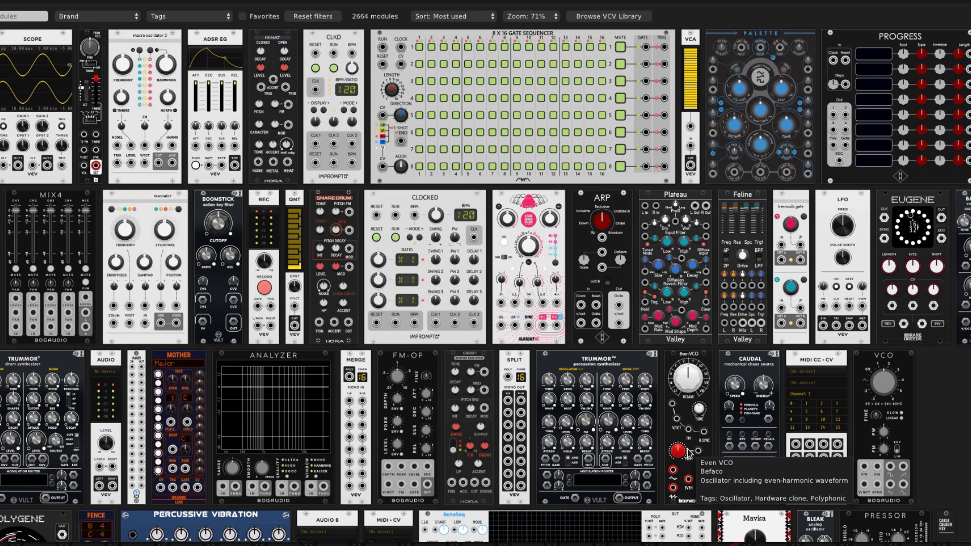
text(lfo)
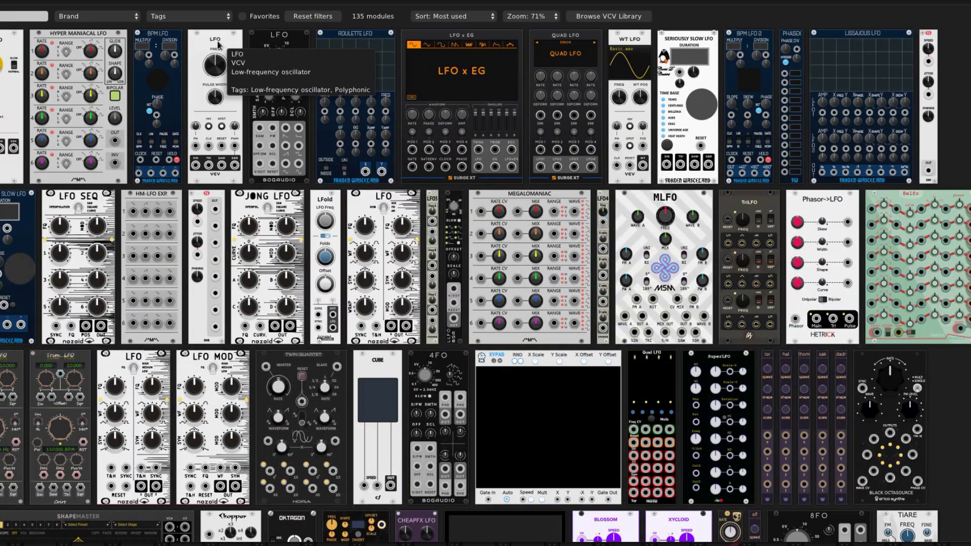
click(219, 46)
drag(695, 423, 805, 114)
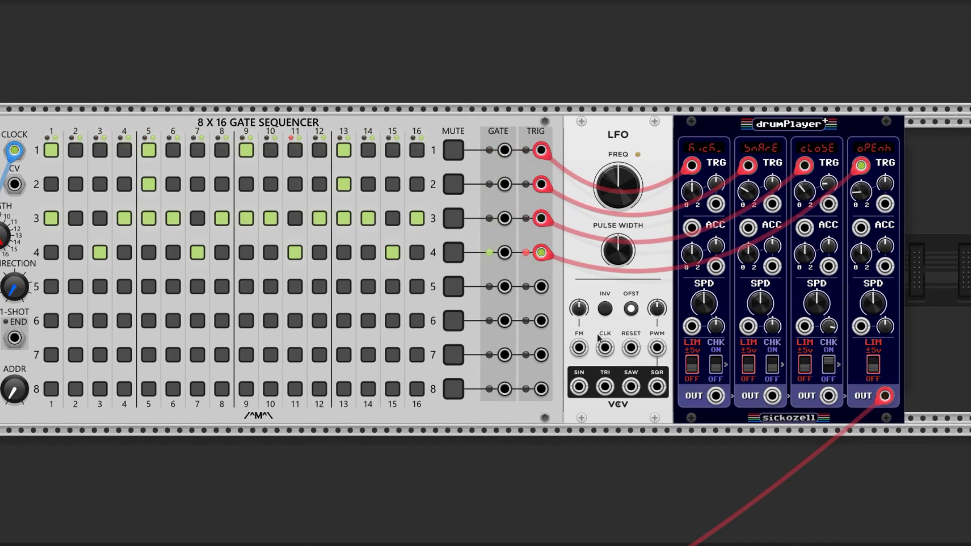
drag(579, 387, 828, 204)
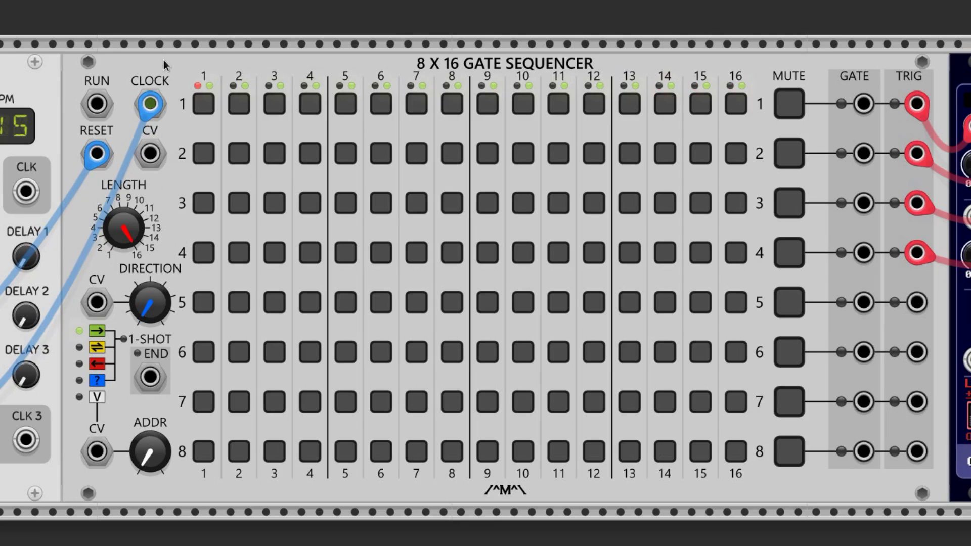
Program track 1 hits on steps 1, 5, 9 and 13, and track 2 hits on steps 4, 7, 12 and 15.
click(204, 103)
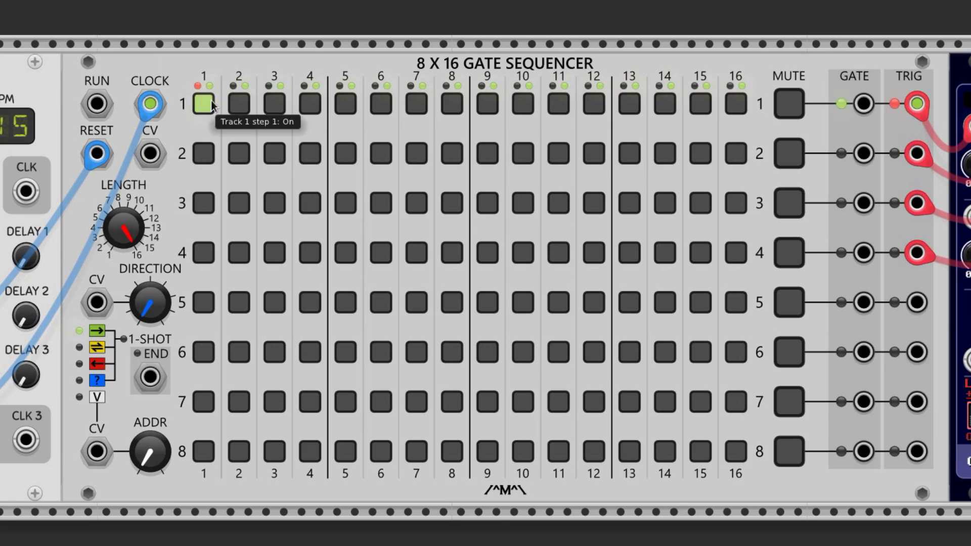
click(346, 103)
click(488, 104)
click(631, 103)
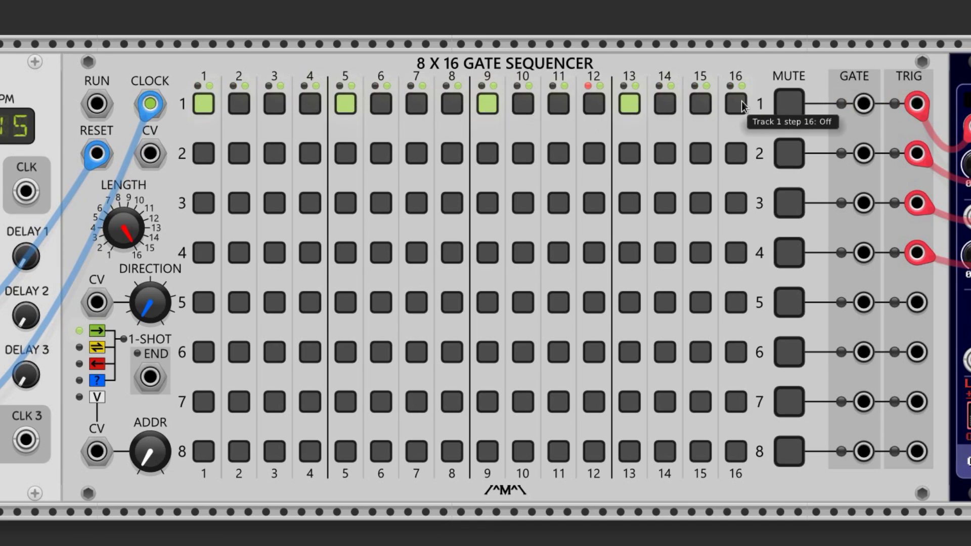
click(415, 161)
click(602, 157)
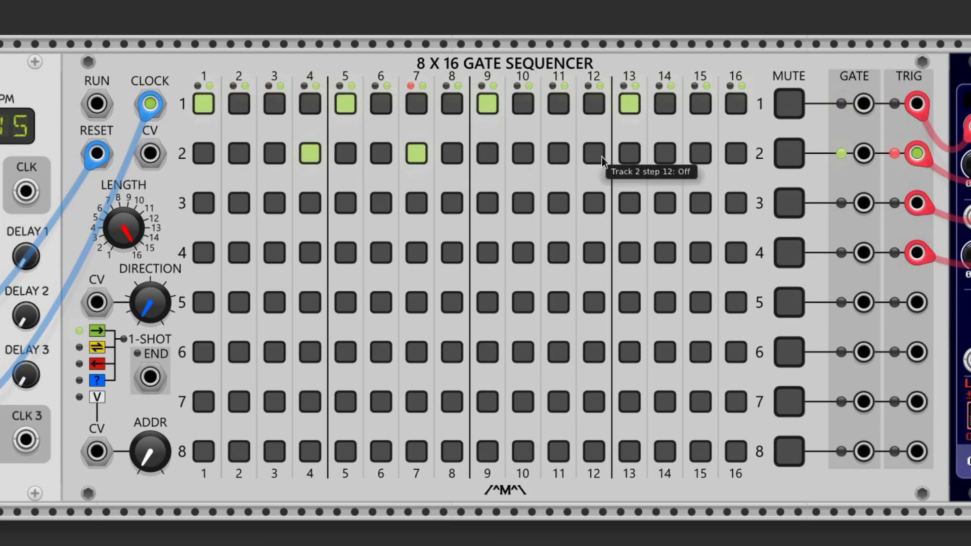
click(694, 159)
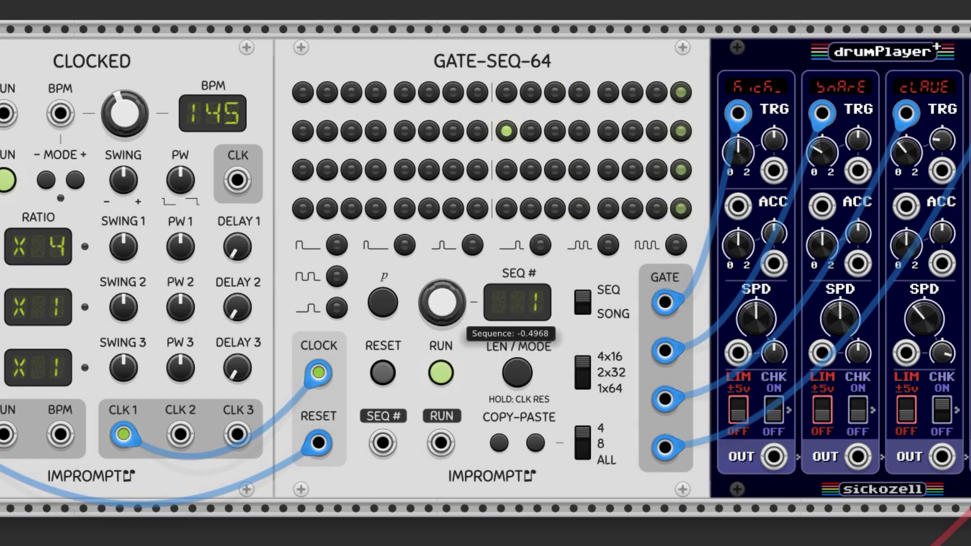
Program the first row of sequence 1 in GATE-SEQ-64 with gates on steps 1, 7 and 8.
drag(453, 294, 445, 326)
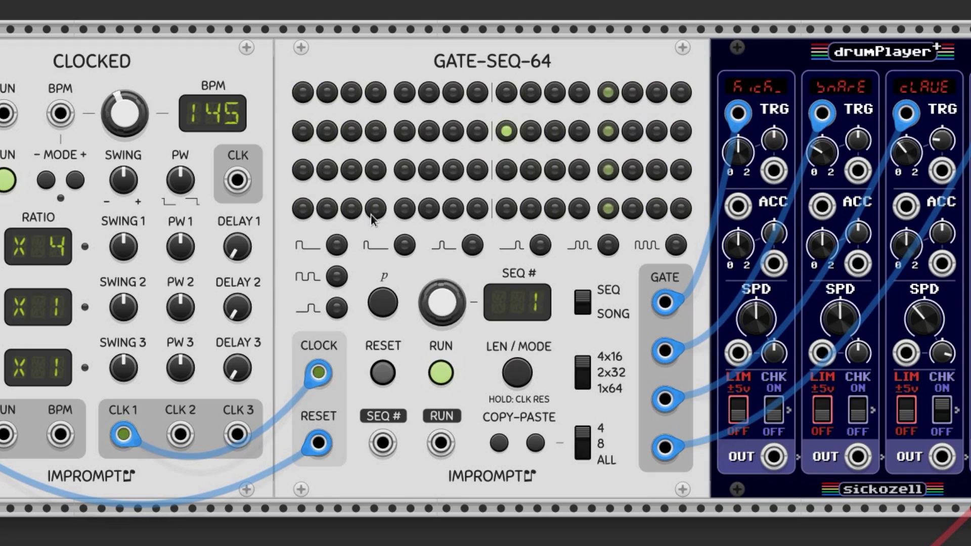
click(477, 92)
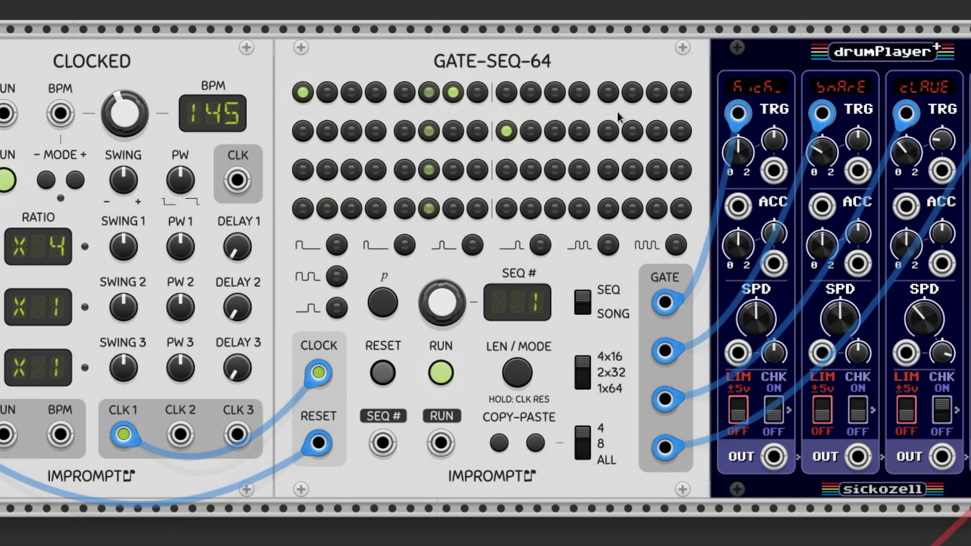
click(610, 94)
click(612, 99)
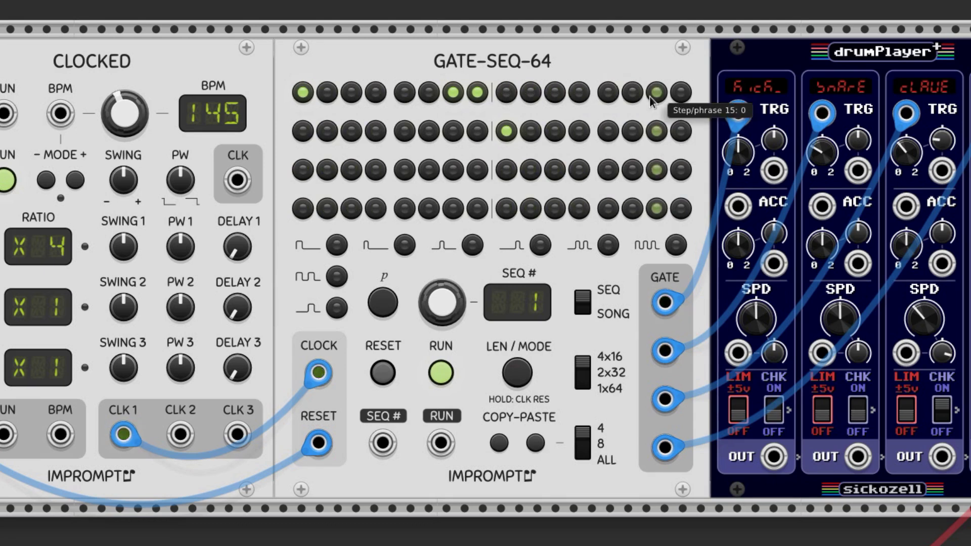
click(682, 98)
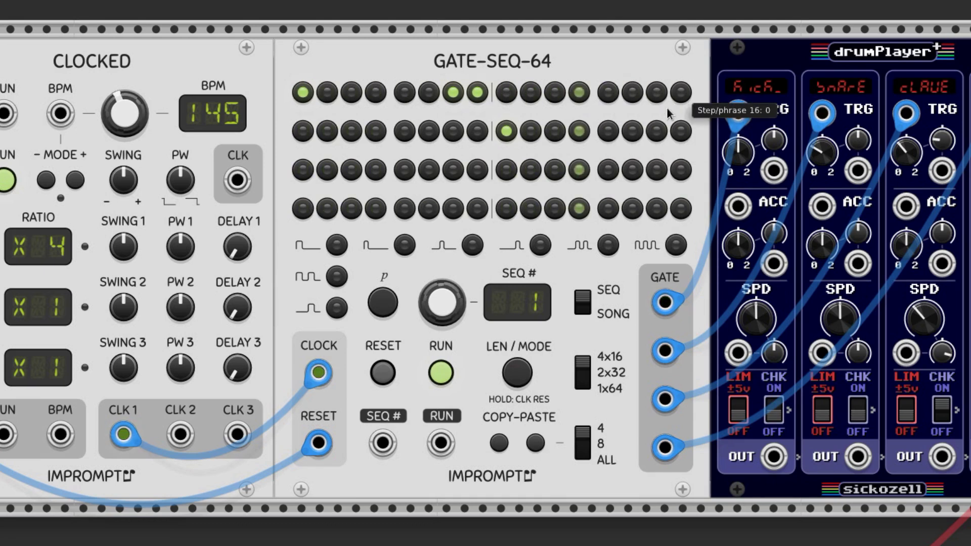
Select sequence 2 in GATE-SEQ-64 and program its first row with gates on steps 1, 7 and 8.
drag(447, 301, 447, 288)
click(302, 92)
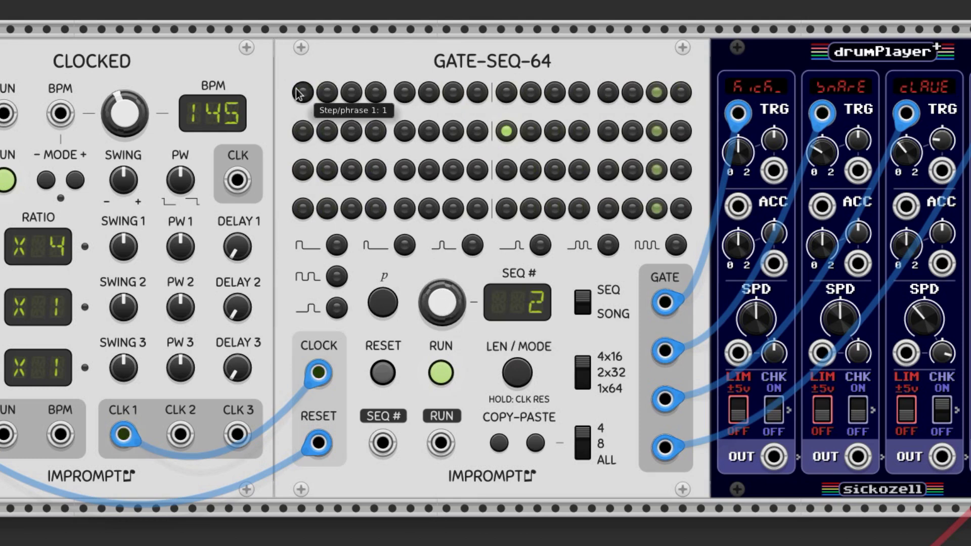
click(453, 92)
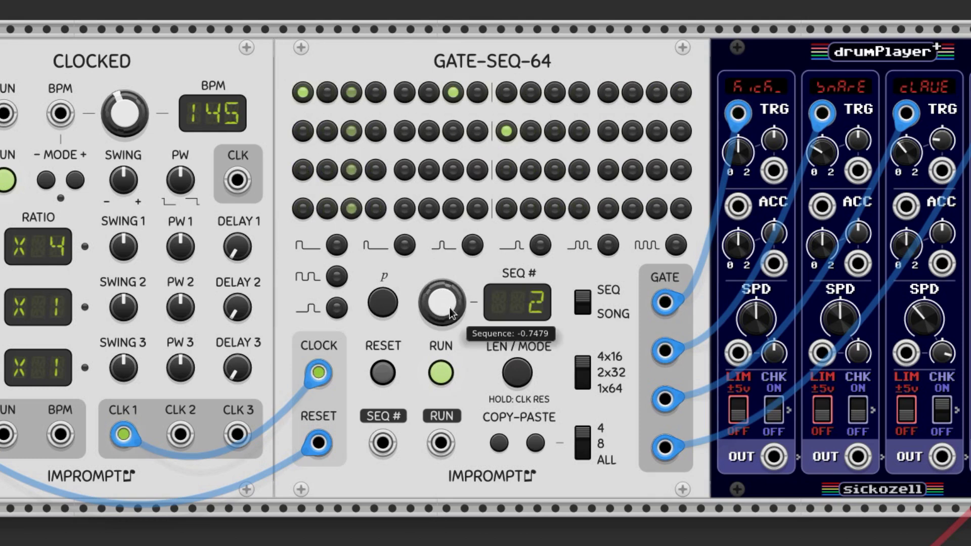
click(609, 101)
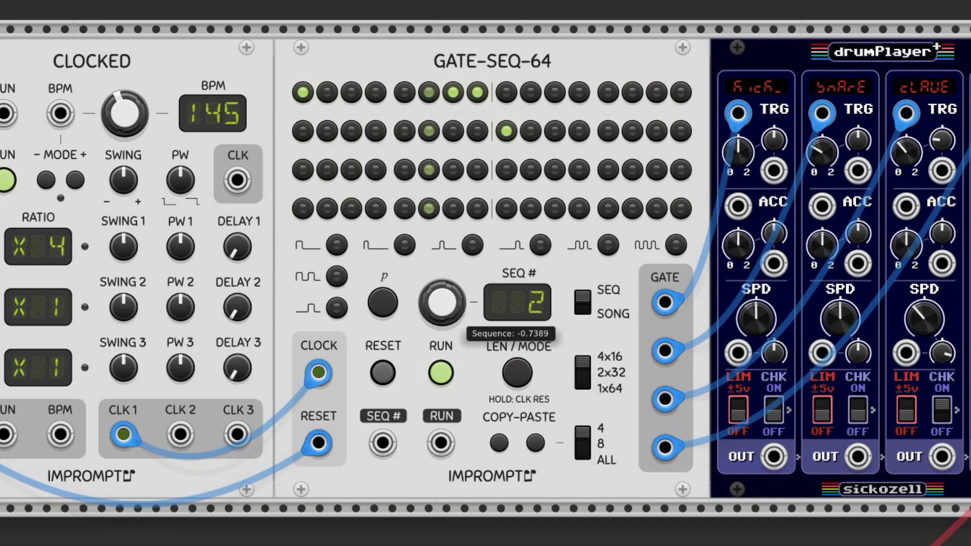
Select sequence 3 in GATE-SEQ-64 and program its first row with gates on steps 1 and 5.
drag(447, 309, 447, 302)
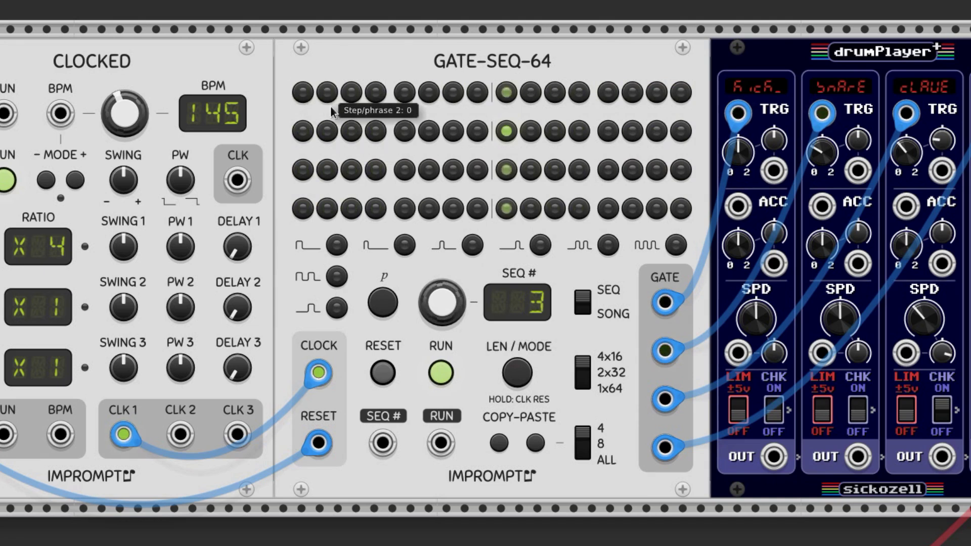
click(411, 94)
click(474, 99)
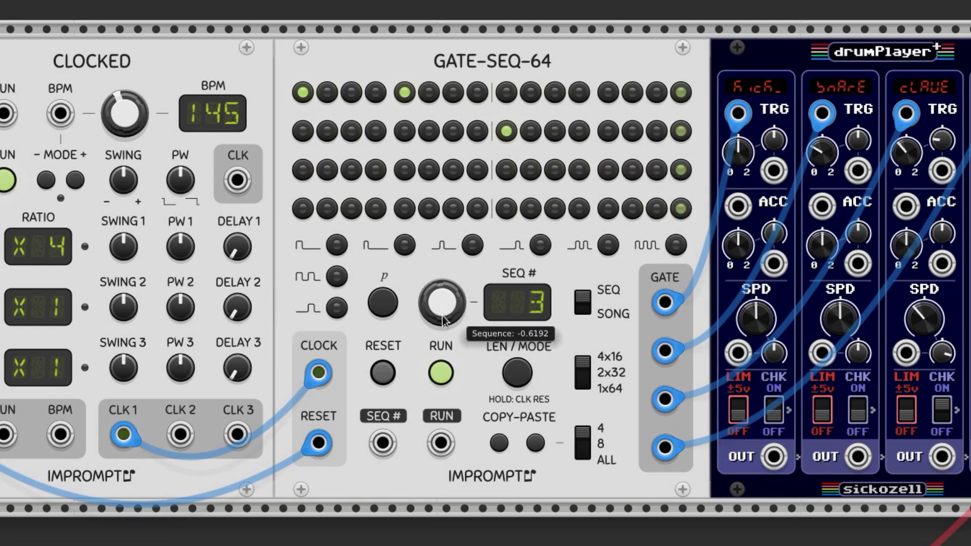
Select sequence 4 in GATE-SEQ-64 and program its first row with gates on steps 1, 7, 8 and 15.
drag(442, 309, 442, 301)
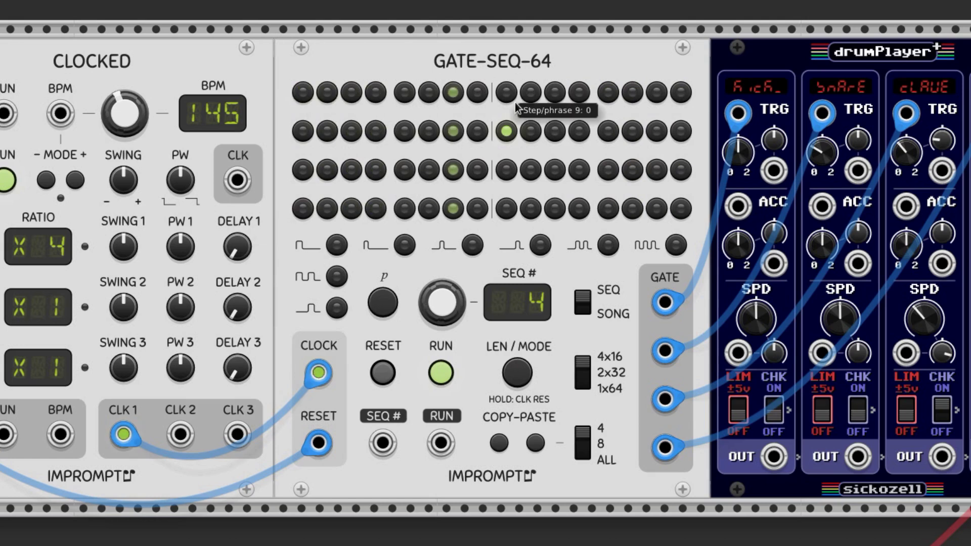
click(458, 95)
click(480, 96)
click(655, 95)
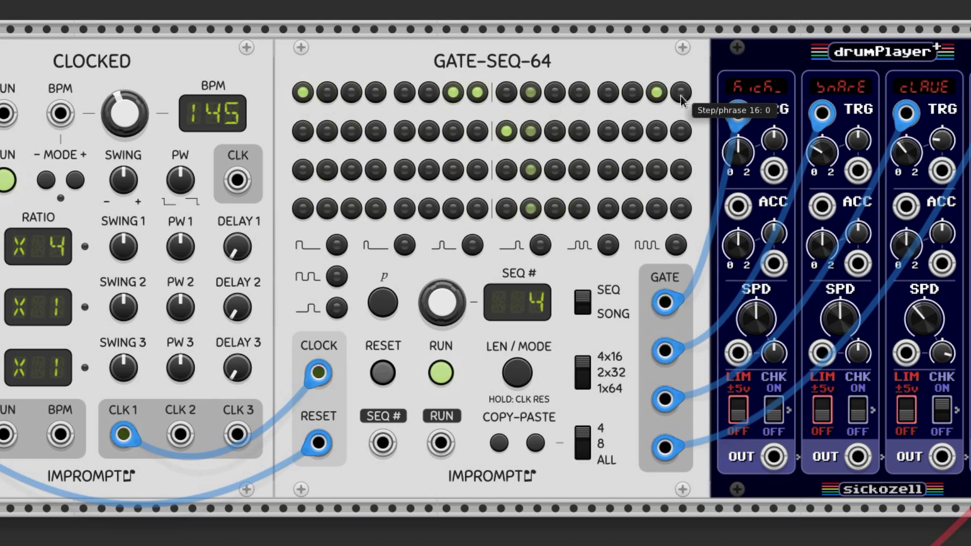
drag(443, 303, 442, 310)
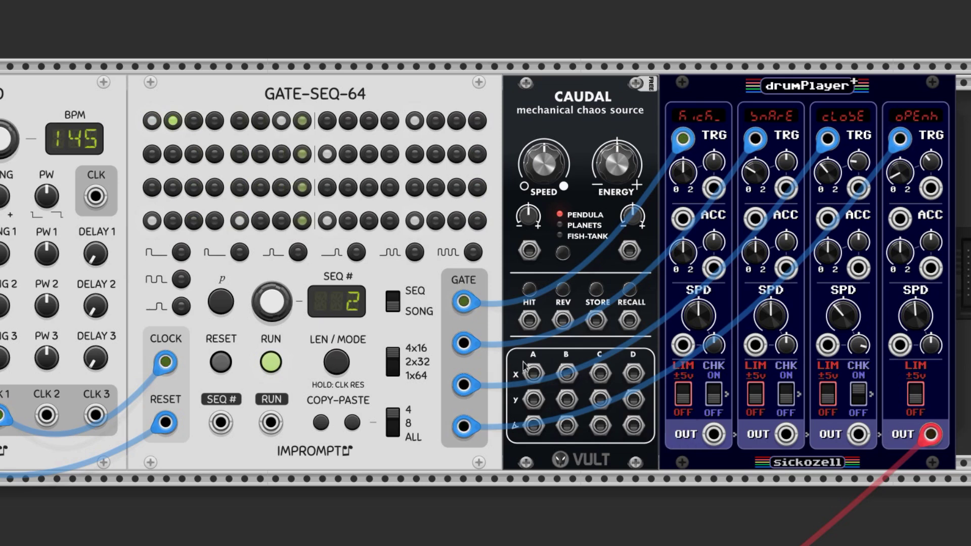
Patch Caudal's A x output to the open hi-hat channel's trigger level CV input, and switch GATE-SEQ-64 to song mode.
drag(526, 367, 932, 198)
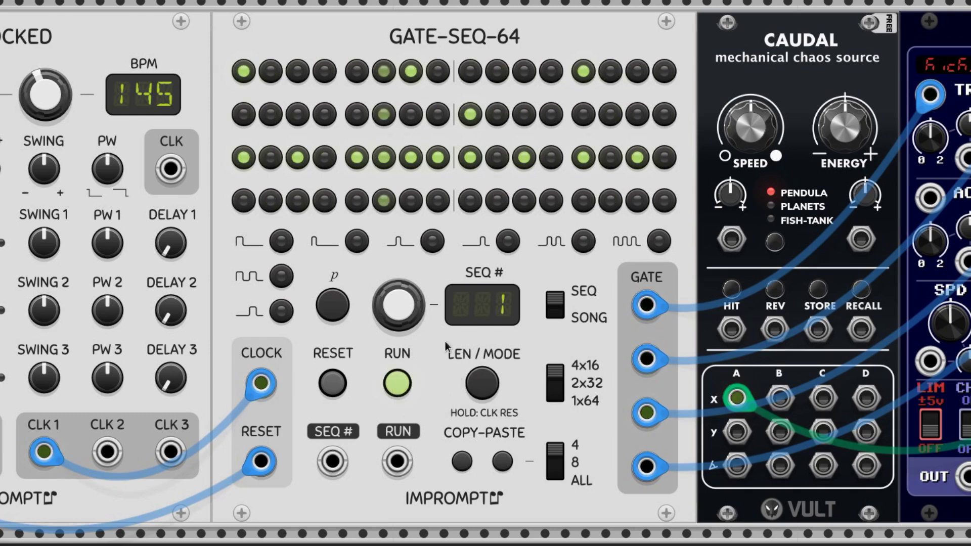
click(555, 305)
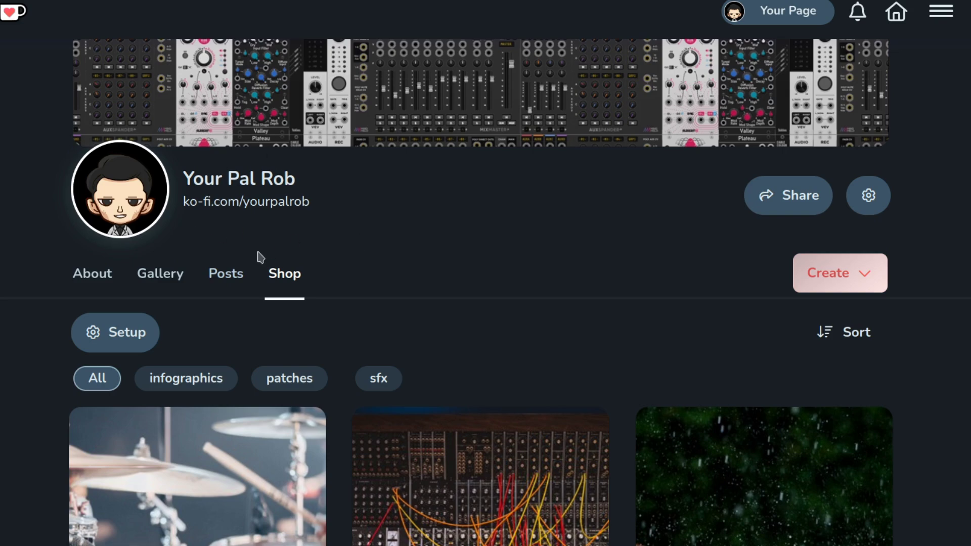
Switch to the Ko-fi shop page and look through the sample packs, patch collection and VCV Rack Cheat Sheet.
scroll(605, 295, down, 14)
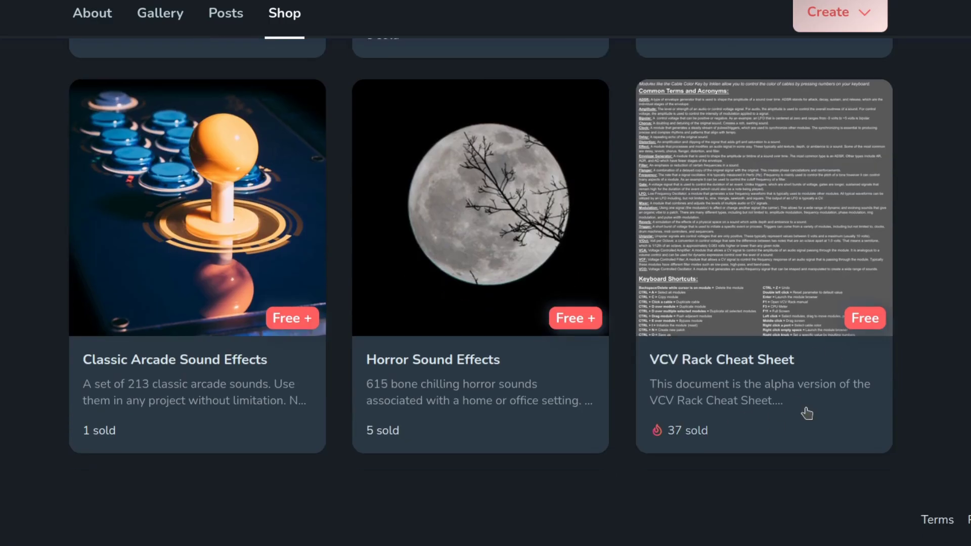
scroll(807, 414, up, 8)
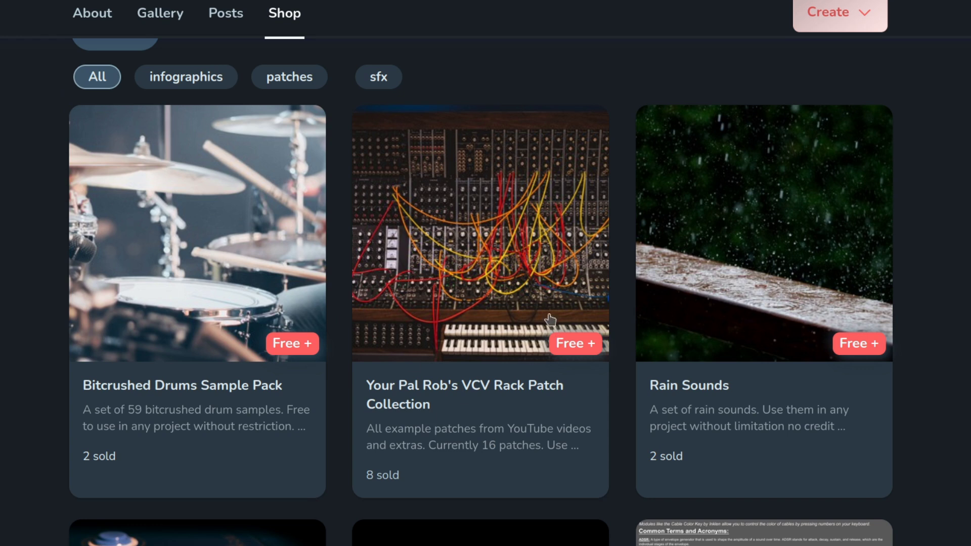